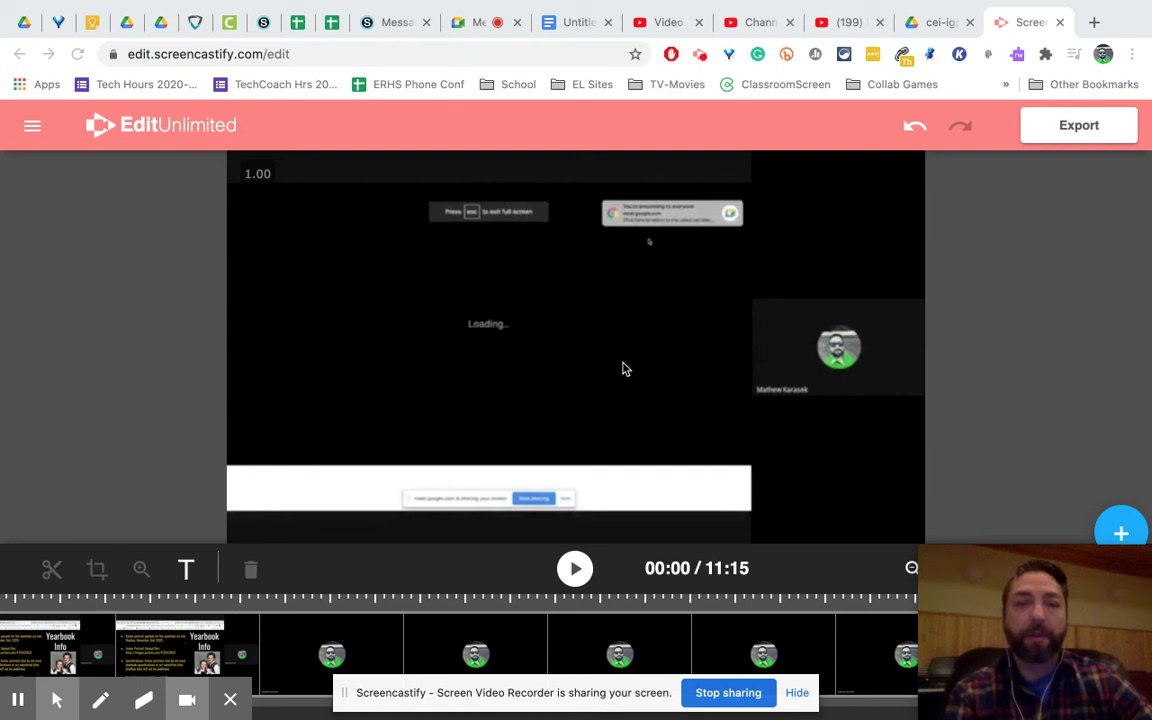
- Glance at the live Google Meet call, then return to the Screencastify editing project
left_click(495, 33)
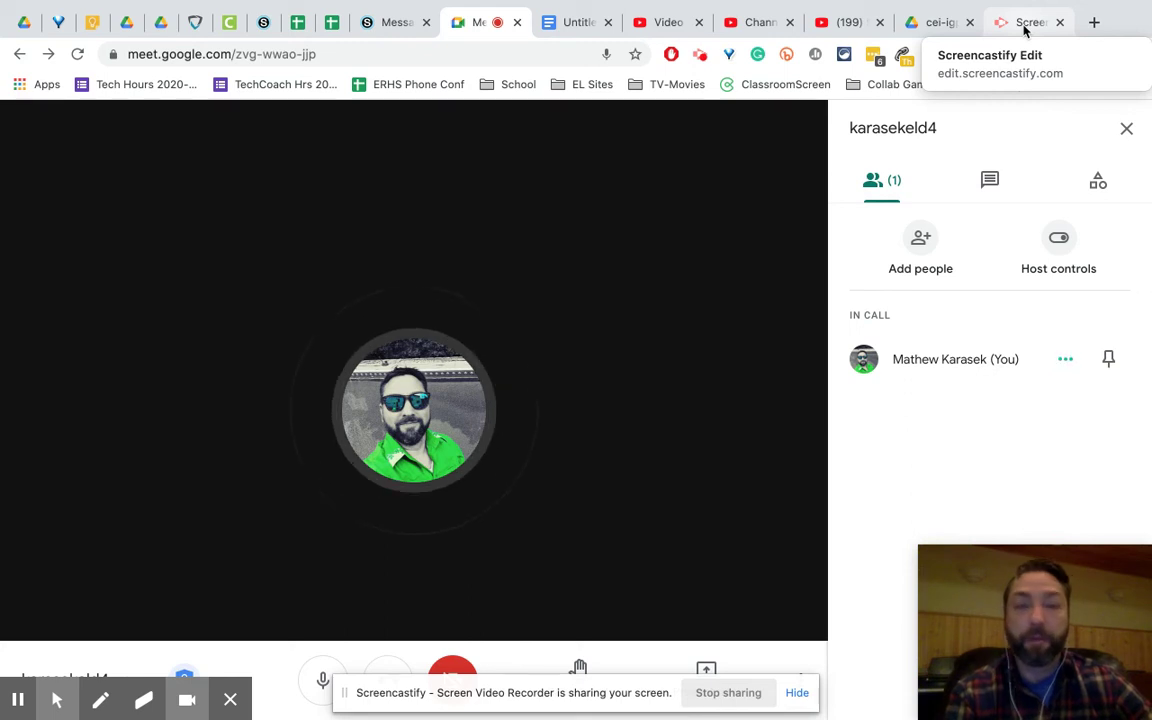
left_click(1024, 30)
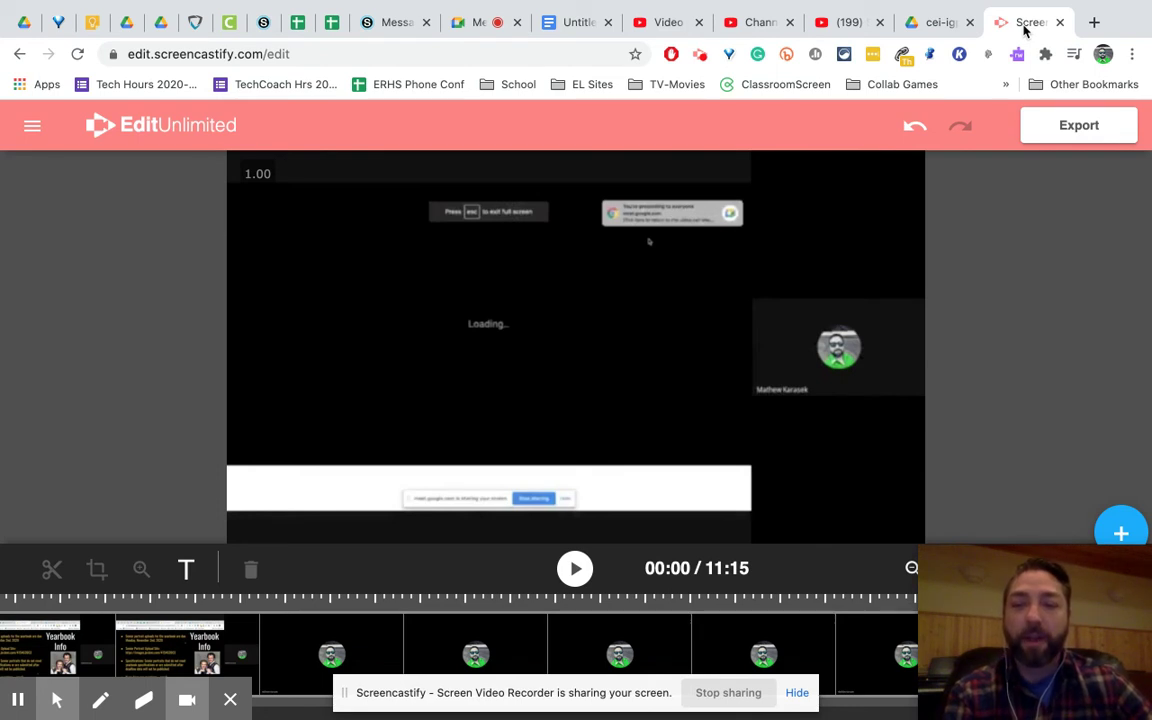
mouse_move(1062, 627)
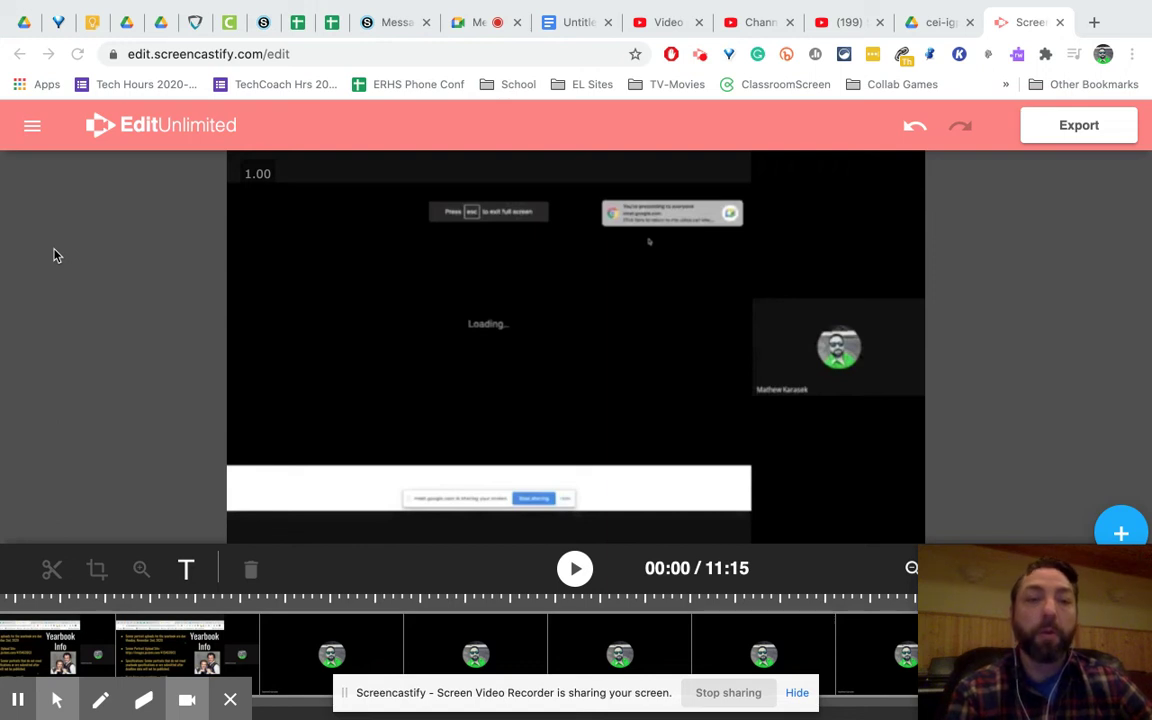
- Go to 2020-21 Logistics > Meet Recordings in Drive and preview the pqf-gunr-kac recording
left_click(159, 24)
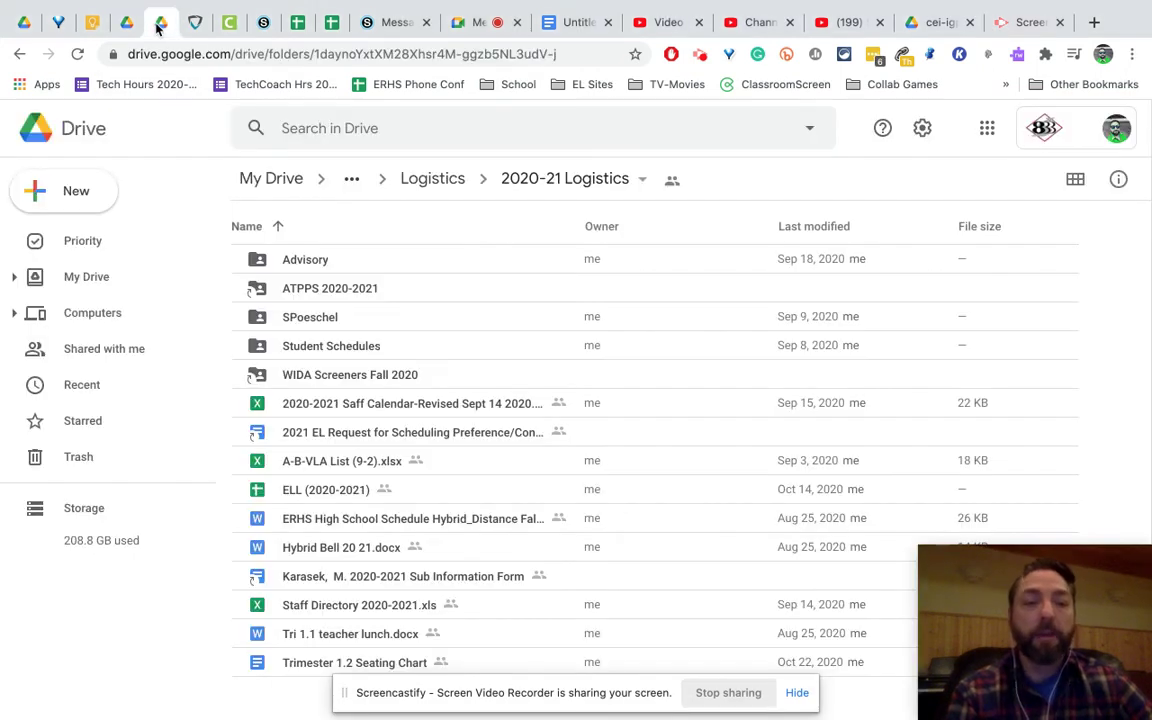
left_click(127, 22)
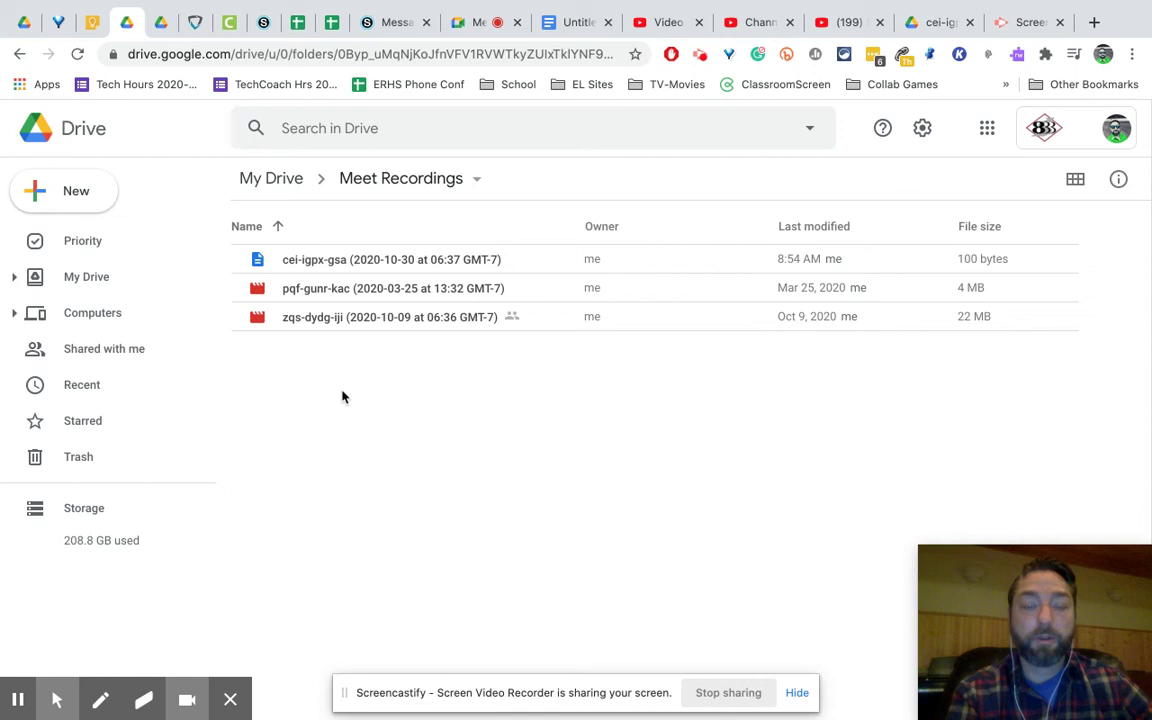
left_click(376, 292)
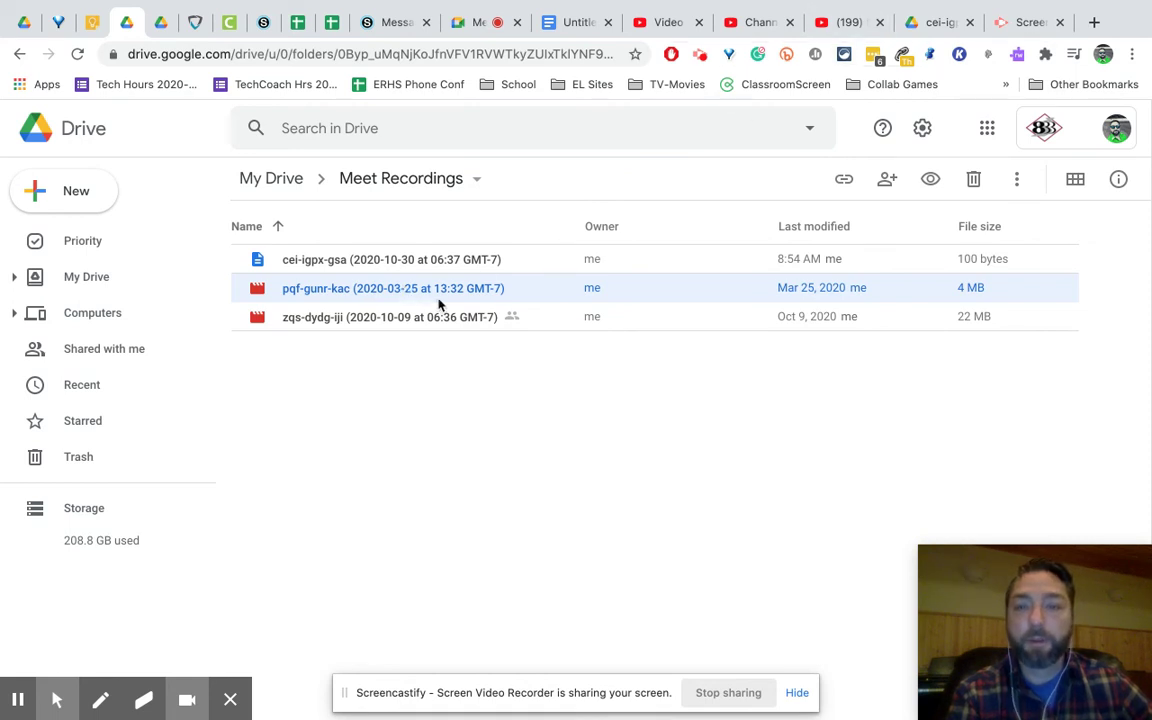
double_click(423, 291)
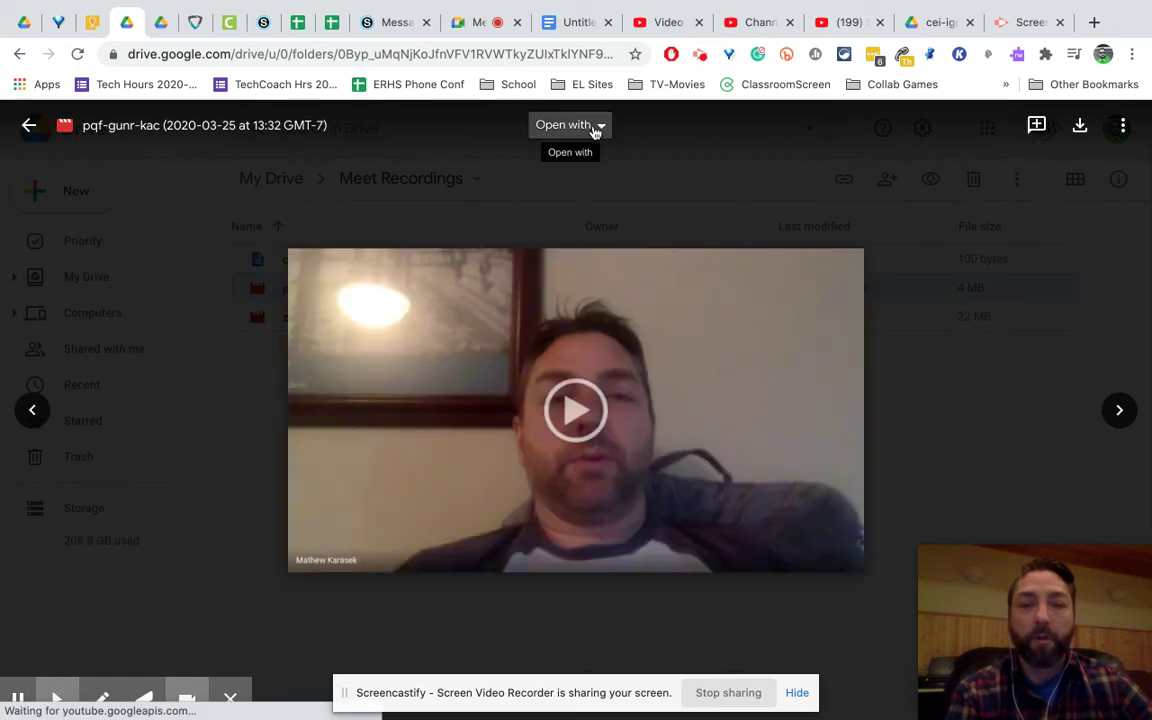
- Check the Open with apps for pqf-gunr-kac, close the preview, and return to Screencastify
left_click(593, 128)
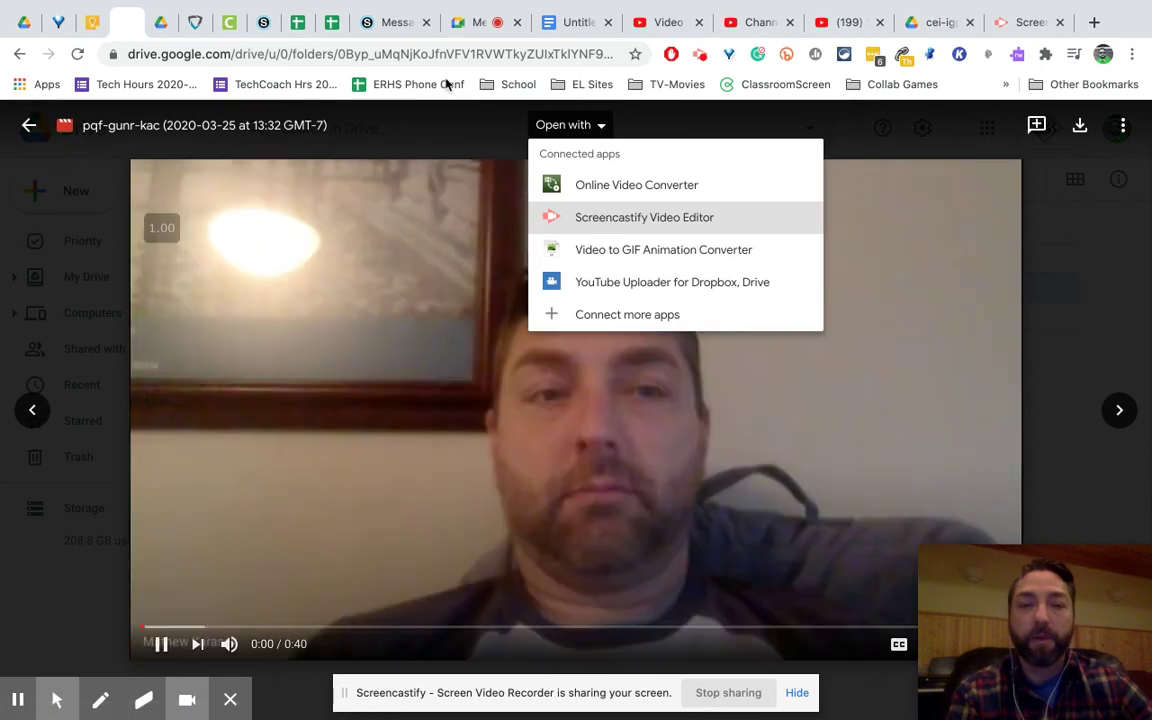
key("Escape")
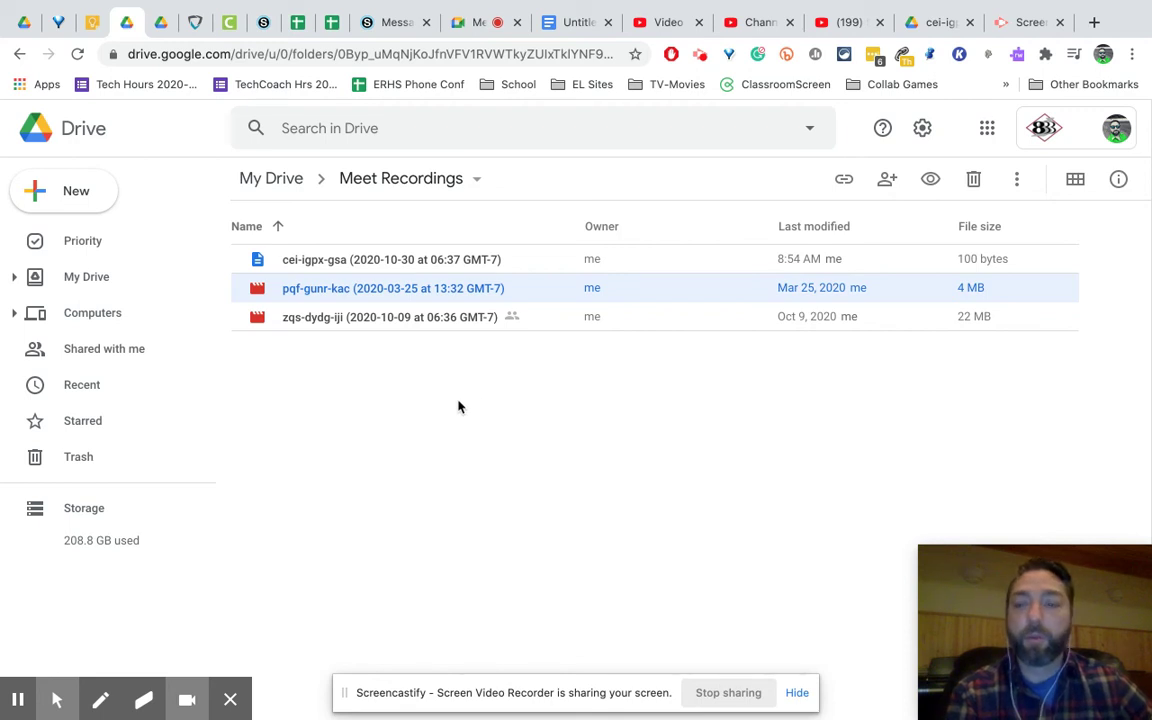
left_click(1017, 22)
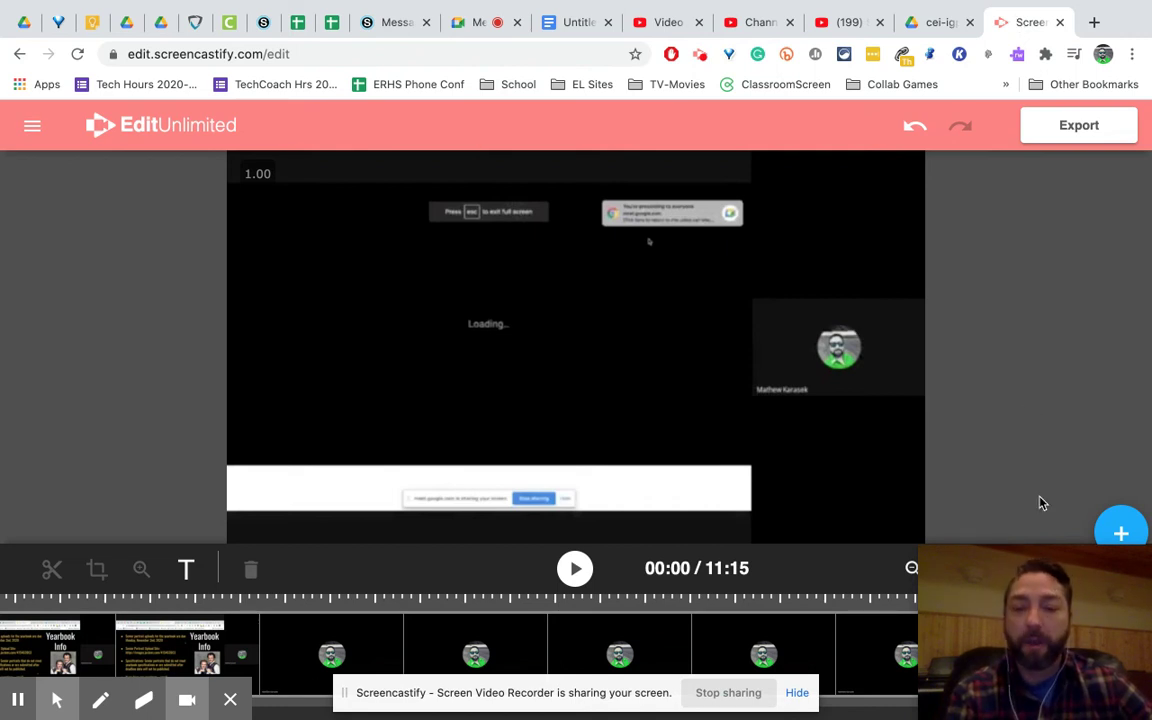
- Move the camera overlay aside, split the clip at 09:36, and delete the empty ending after it
left_click(1058, 587)
left_click_drag(1058, 587, 1069, 347)
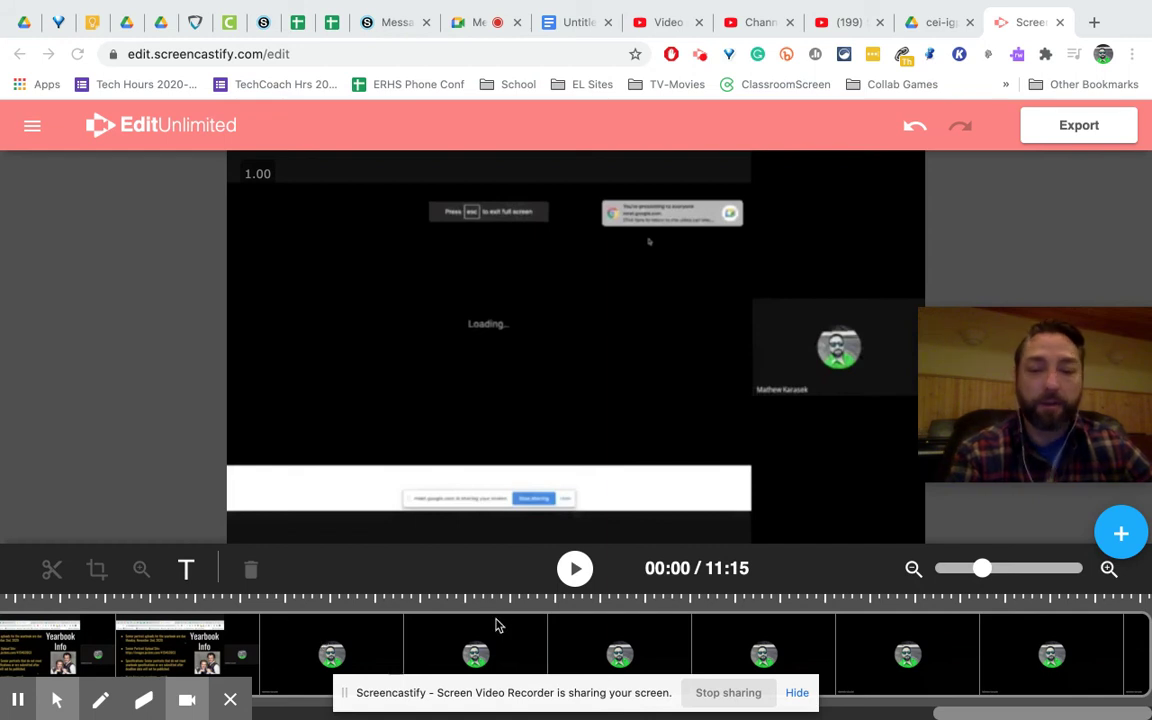
left_click(261, 604)
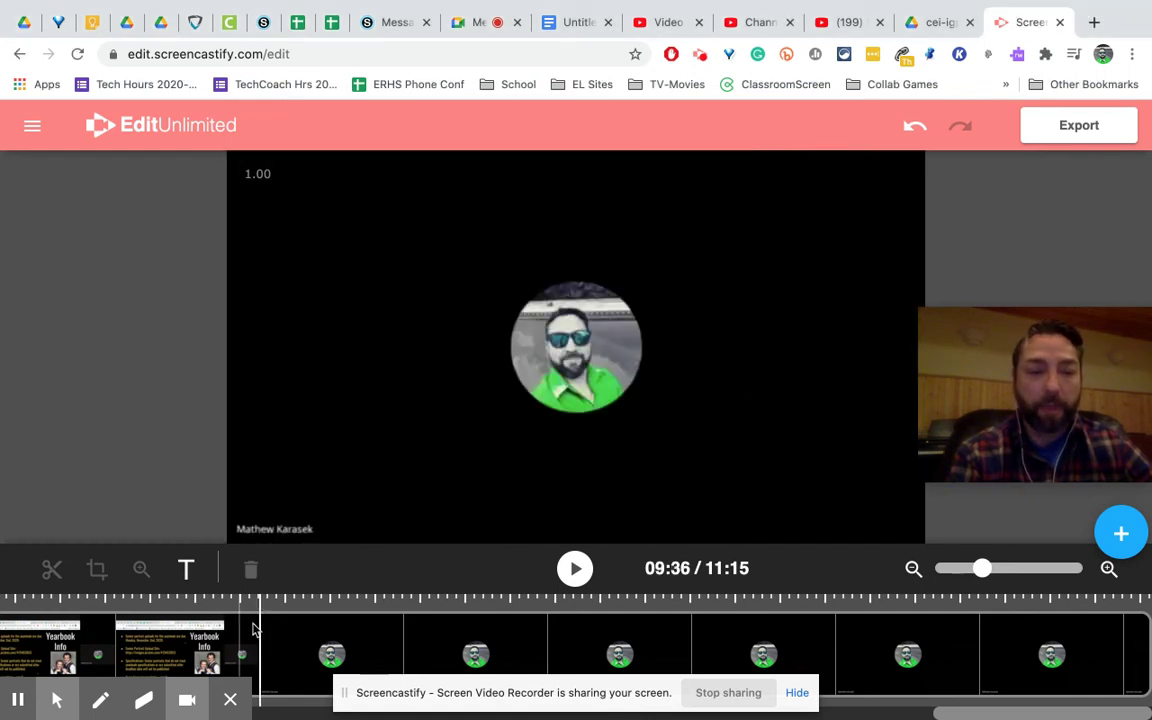
left_click(263, 645)
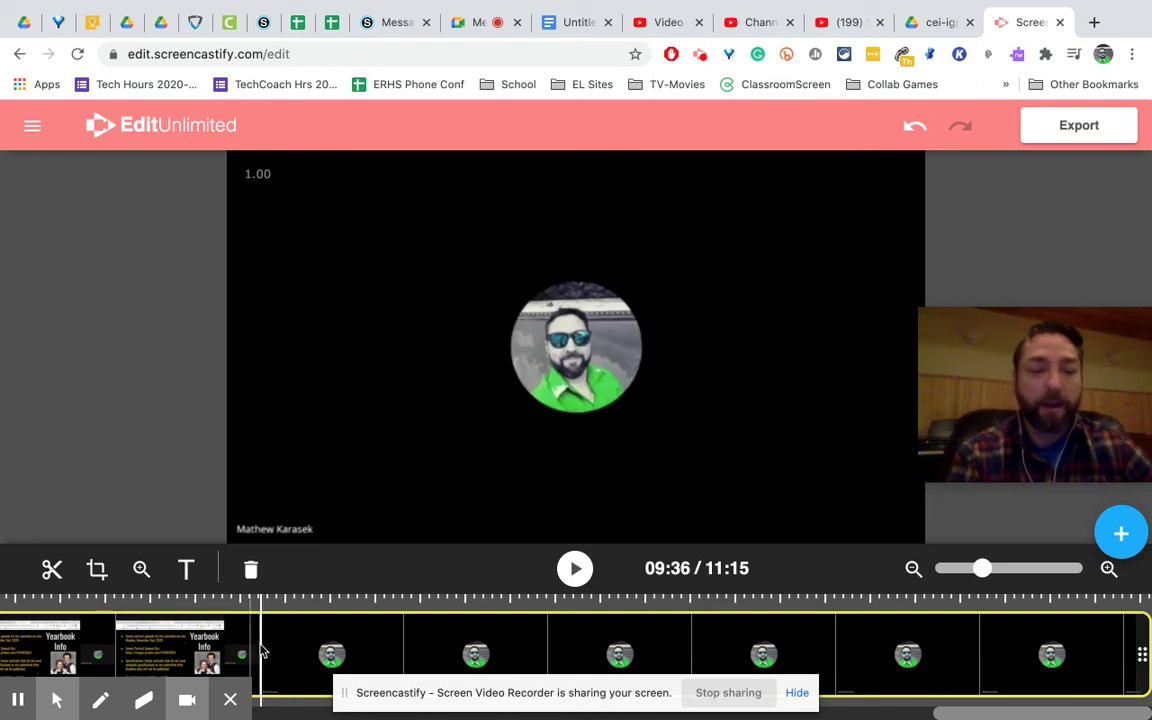
left_click(52, 570)
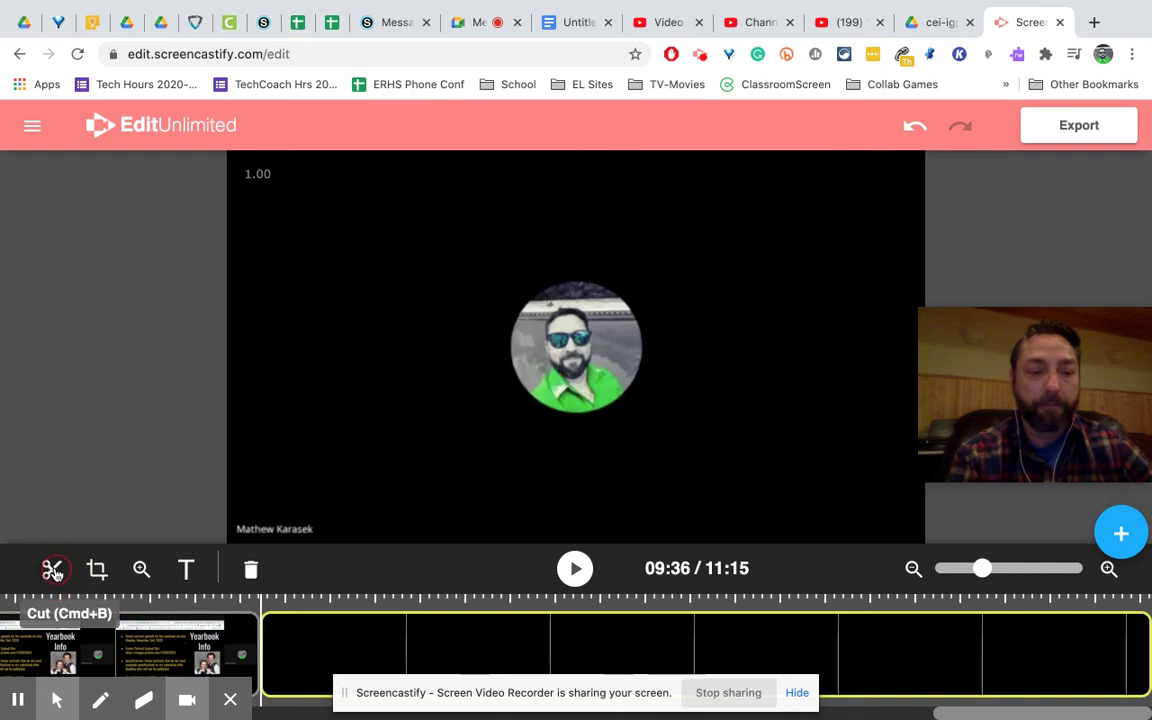
left_click(326, 643)
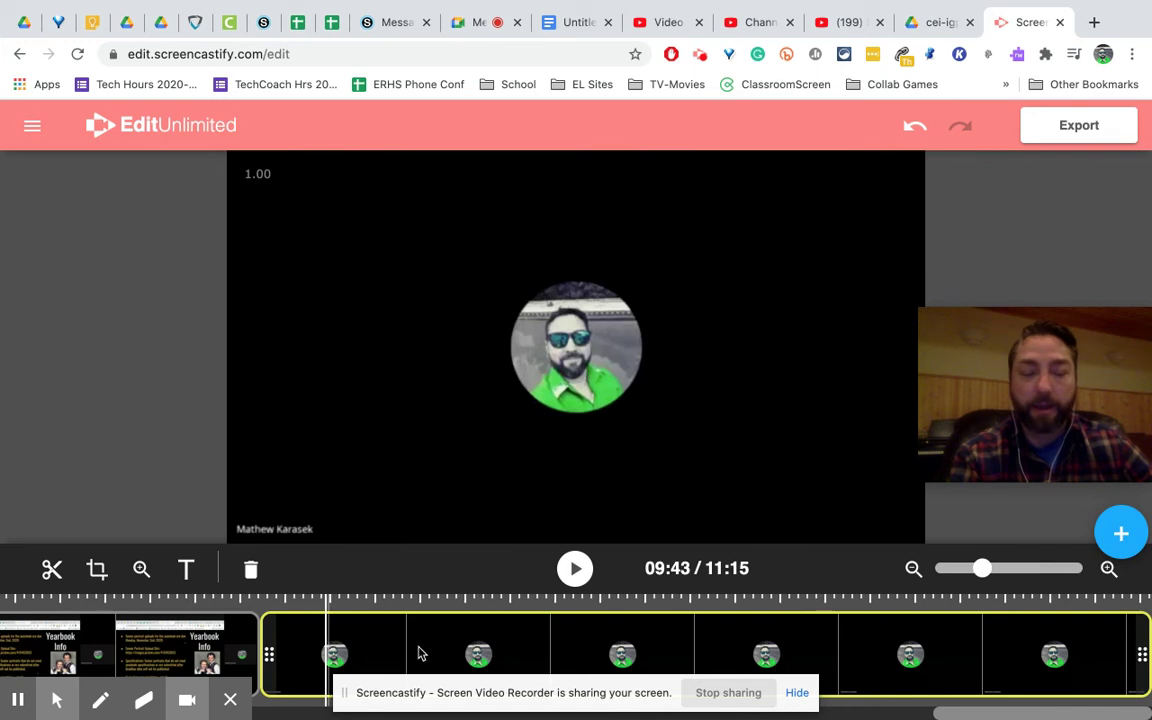
left_click(250, 569)
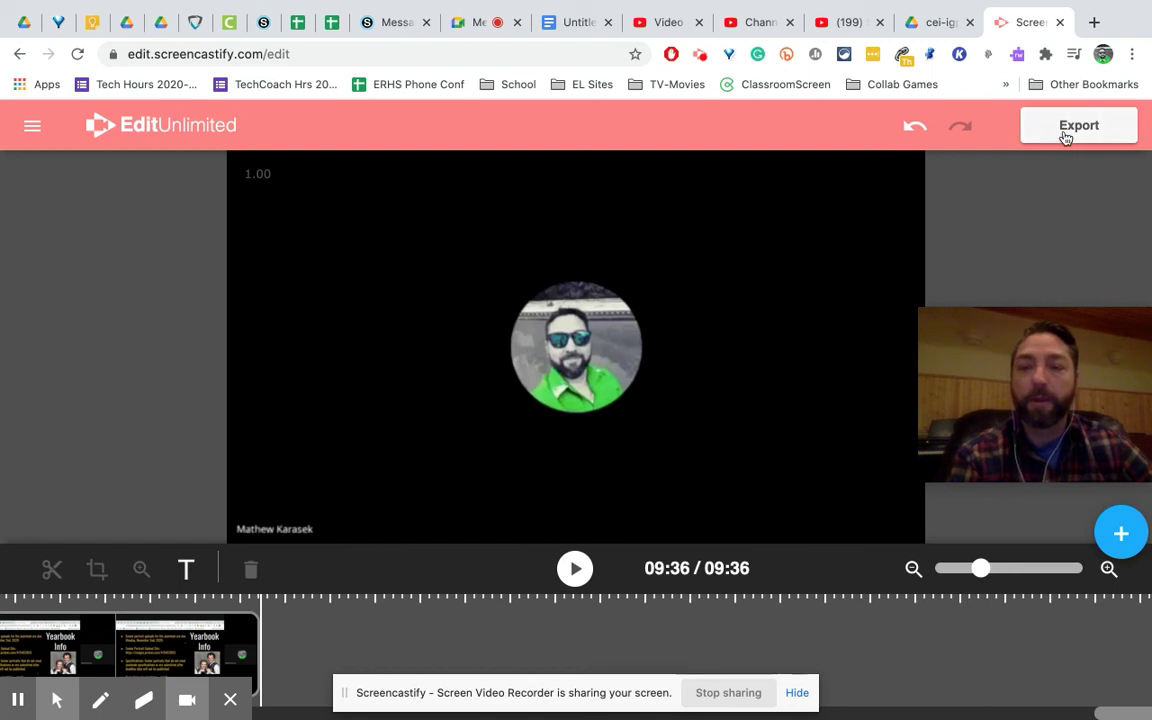
left_click(1066, 138)
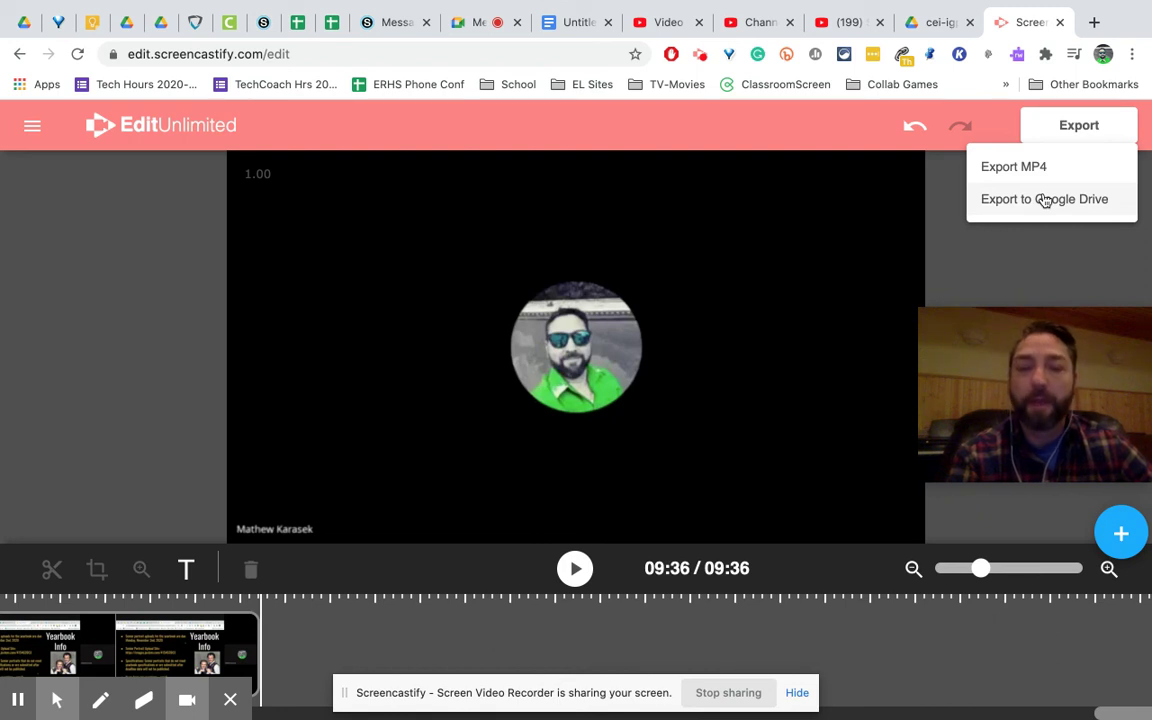
- Dismiss the export menu offering Export MP4 and Export to Google Drive
left_click(249, 638)
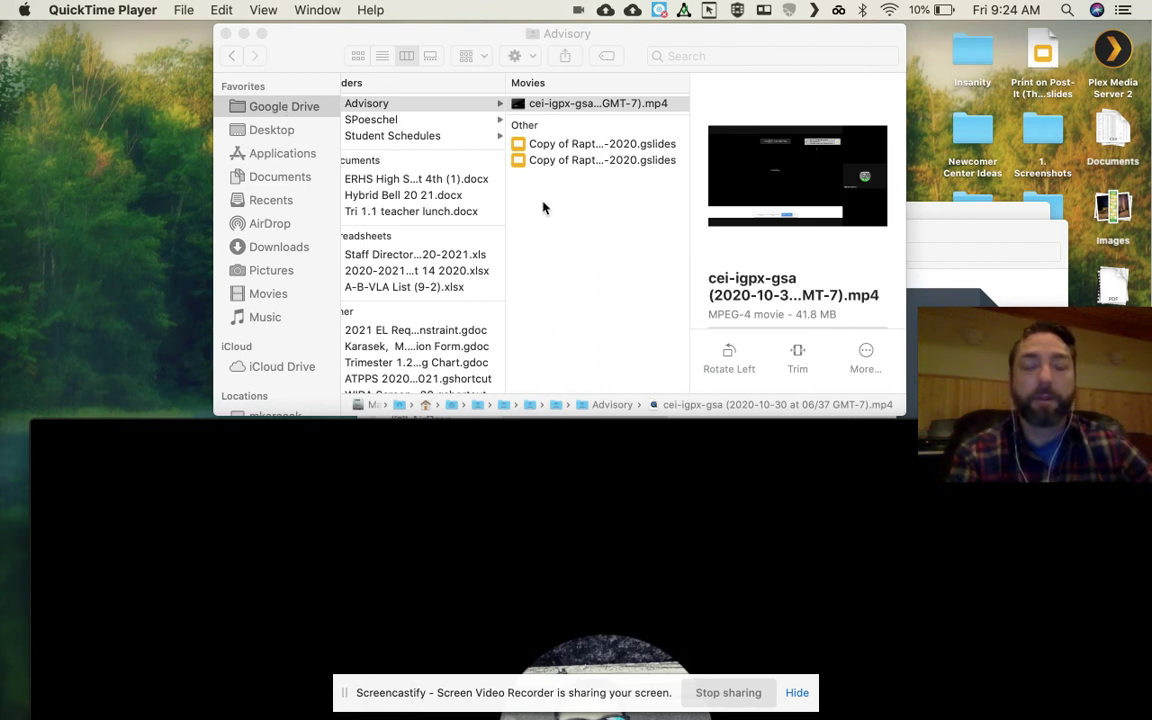
- Leave the downloaded movie's name unchanged and bring the QuickTime Google Meet Advisory 10-30.mp4 window forward
left_click(560, 105)
left_click(559, 104)
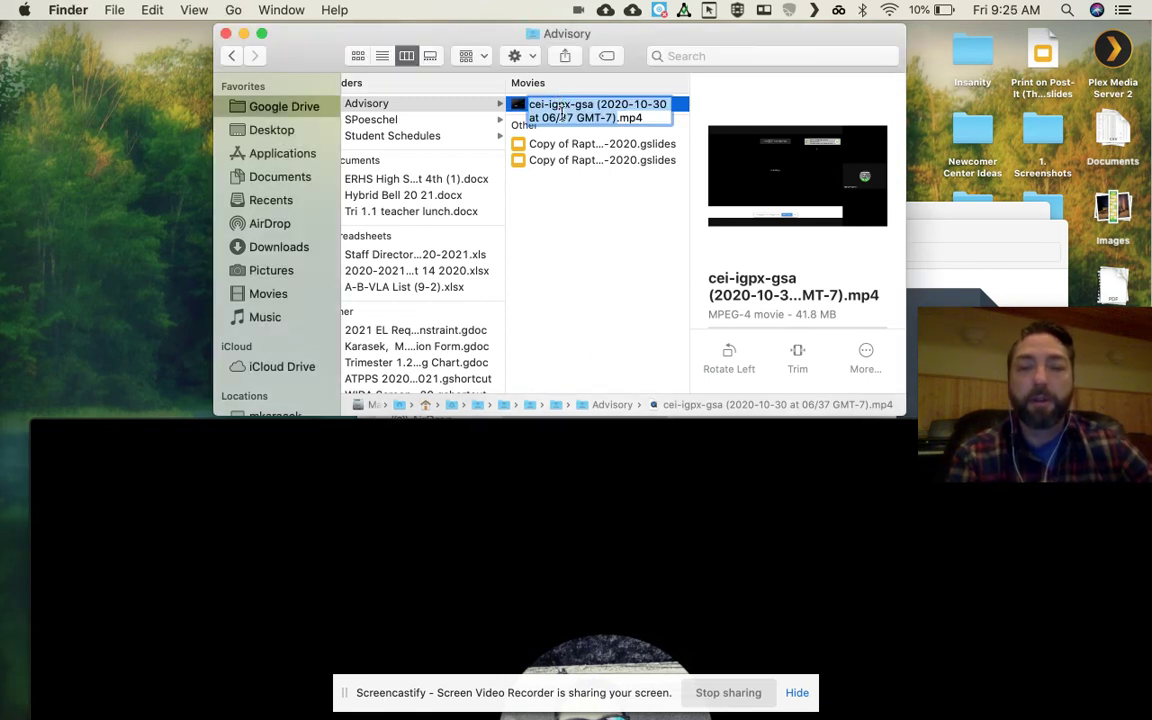
left_click(609, 280)
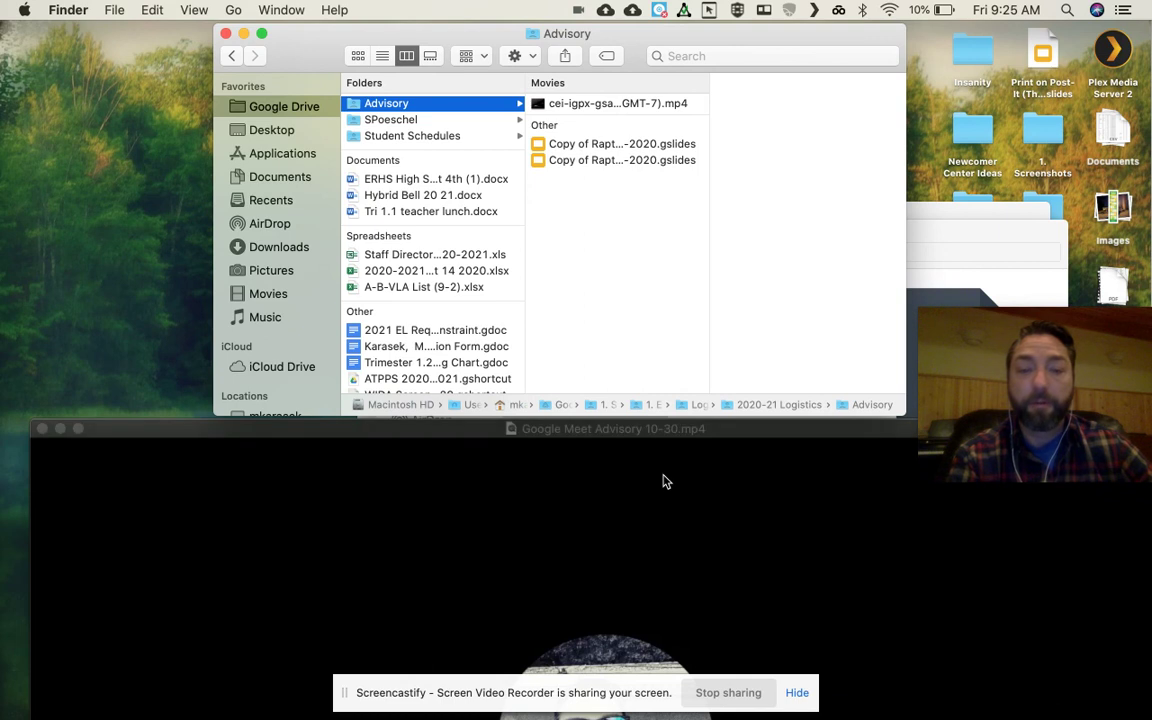
left_click(660, 430)
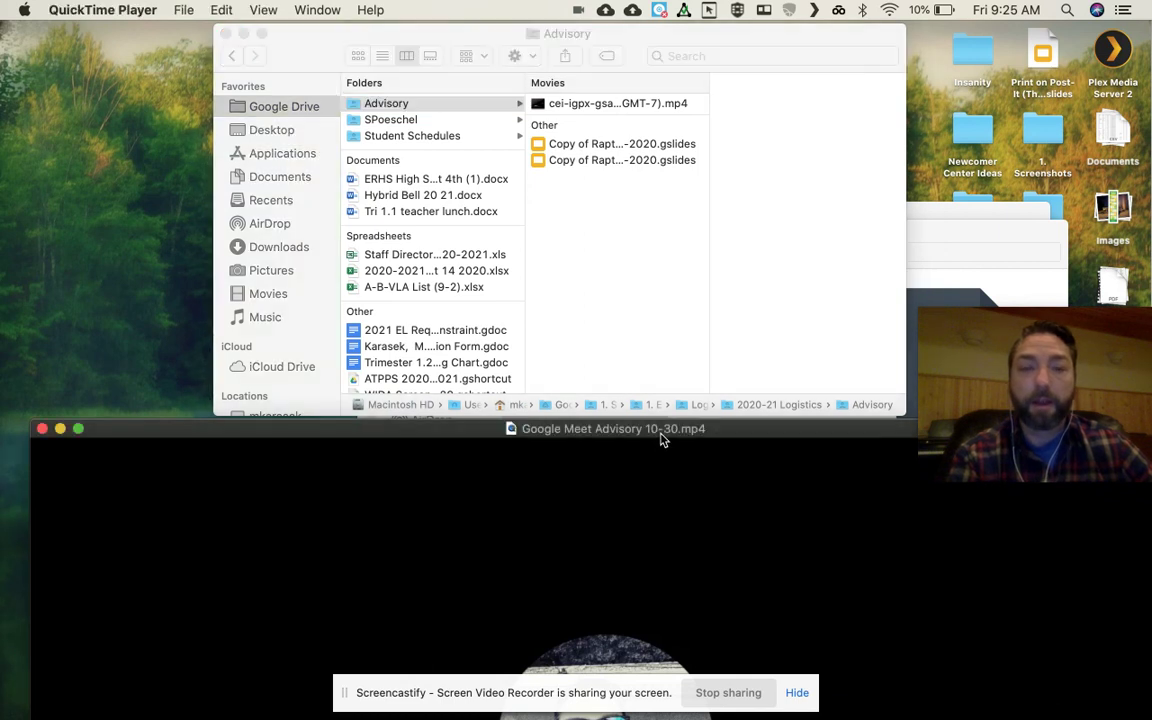
- Enlarge the video window, scrub back to the Yearbook slide, and split the clip there
double_click(425, 438)
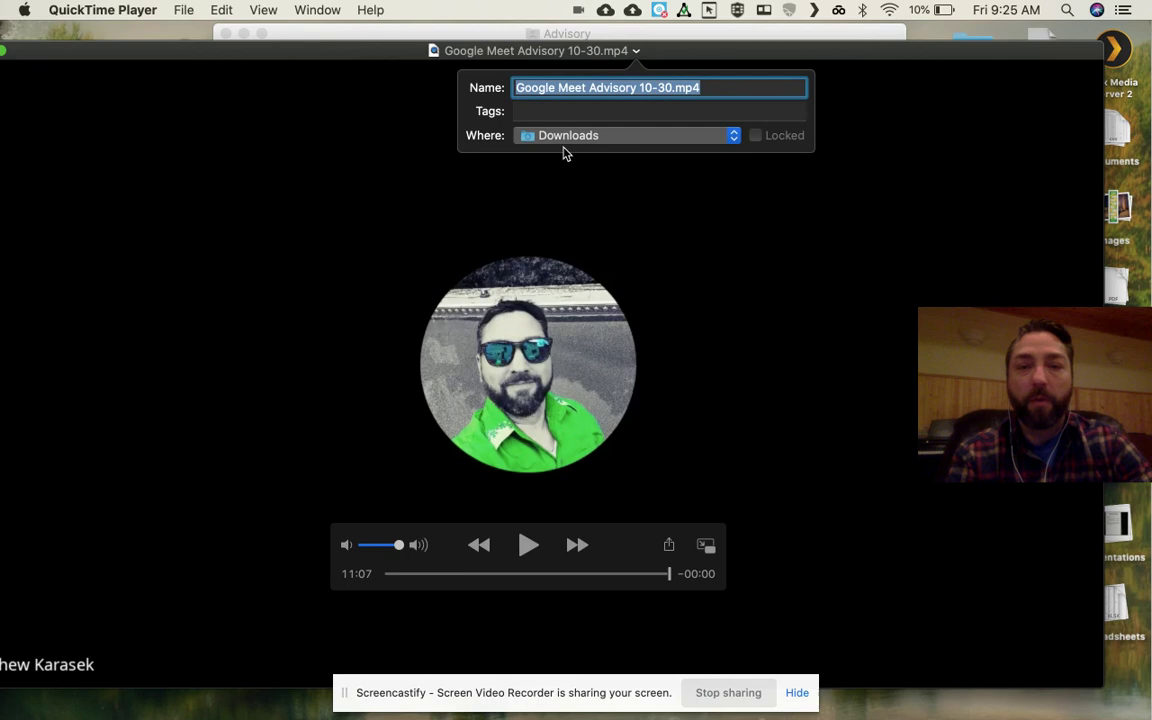
left_click(517, 182)
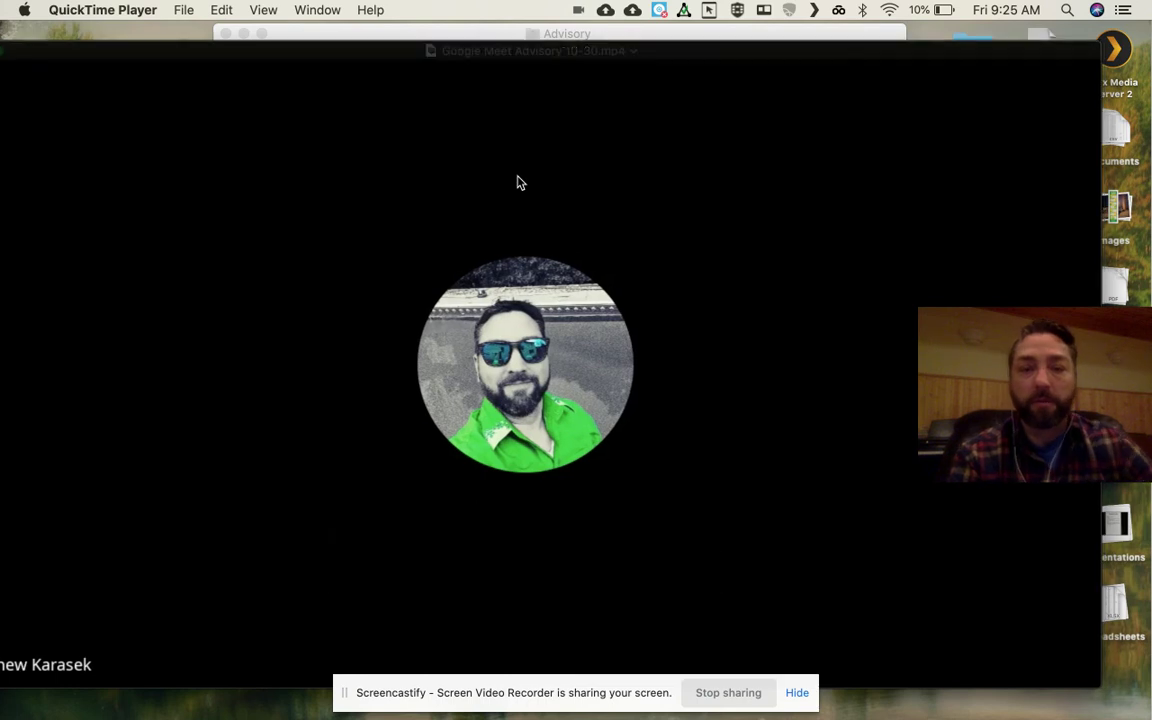
mouse_move(489, 581)
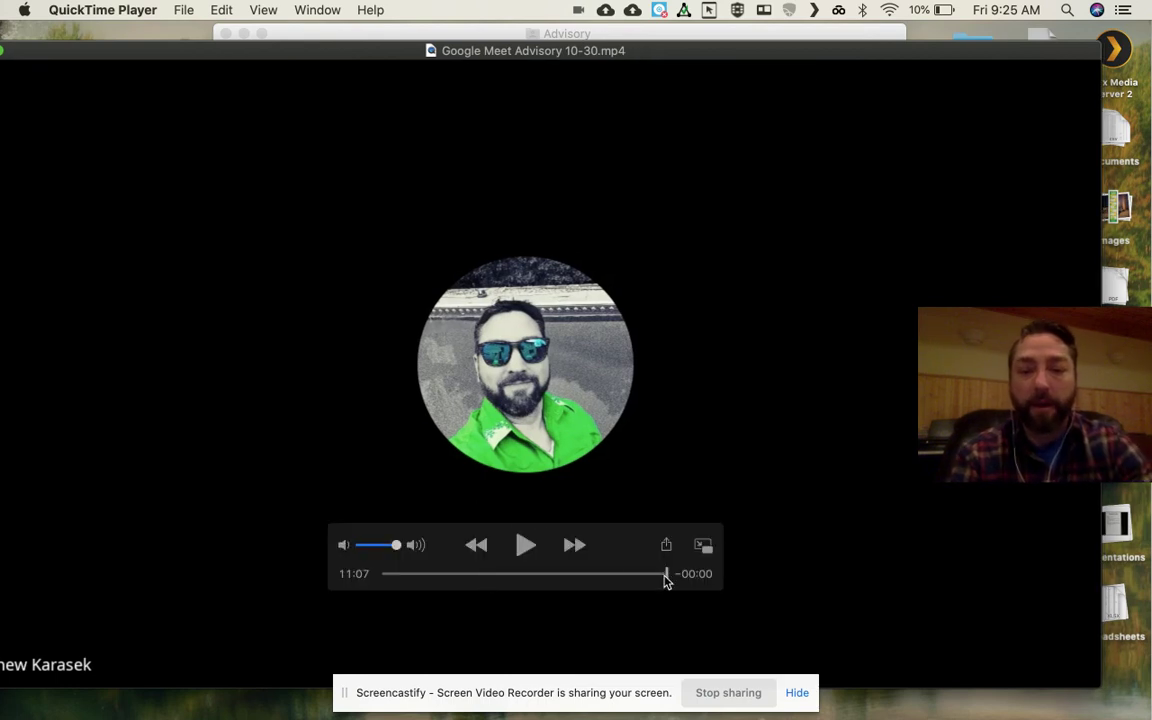
left_click_drag(658, 580, 625, 582)
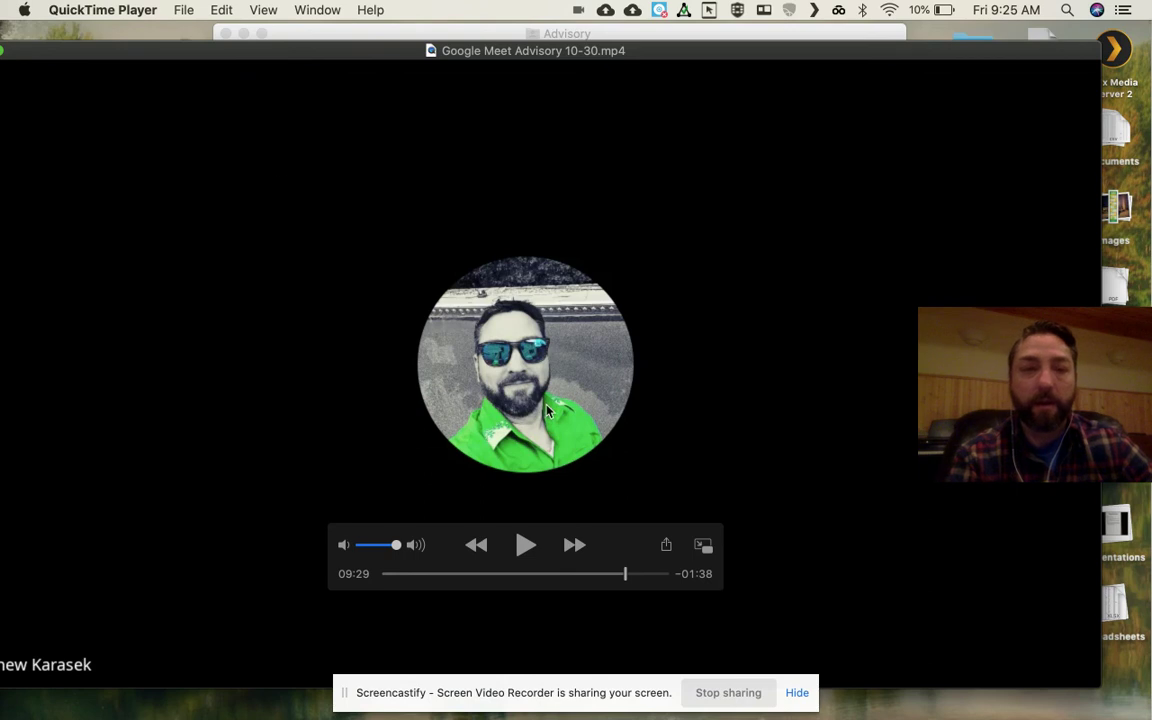
left_click(190, 14)
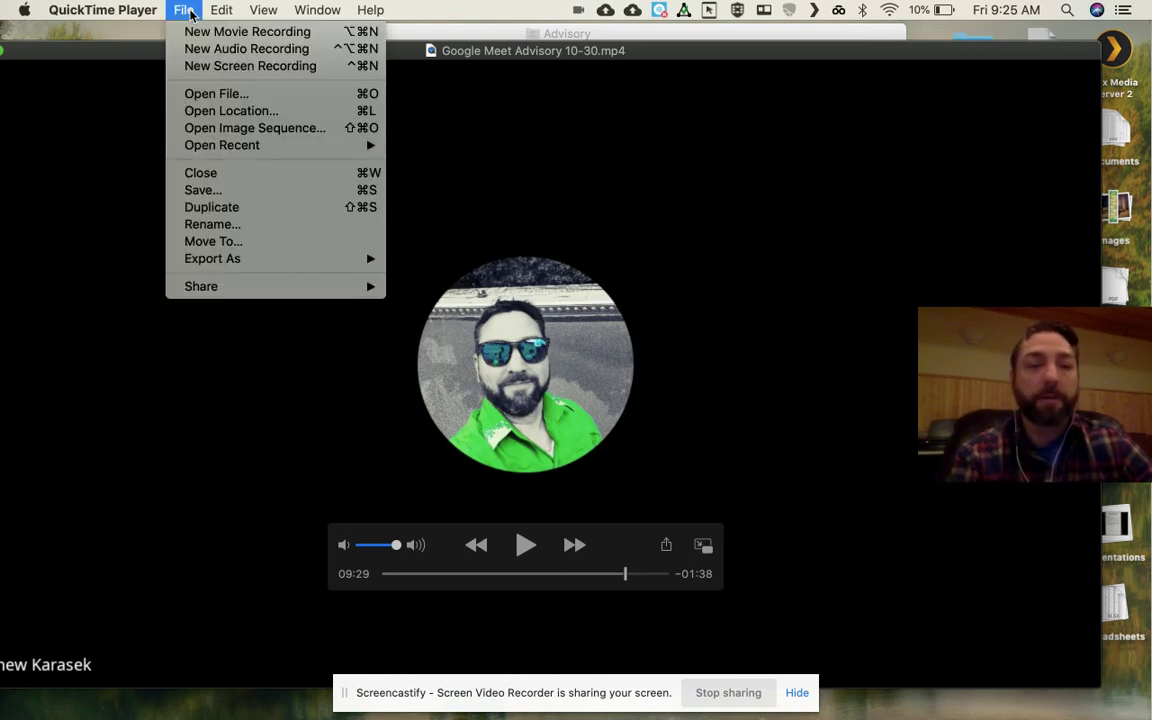
mouse_move(222, 12)
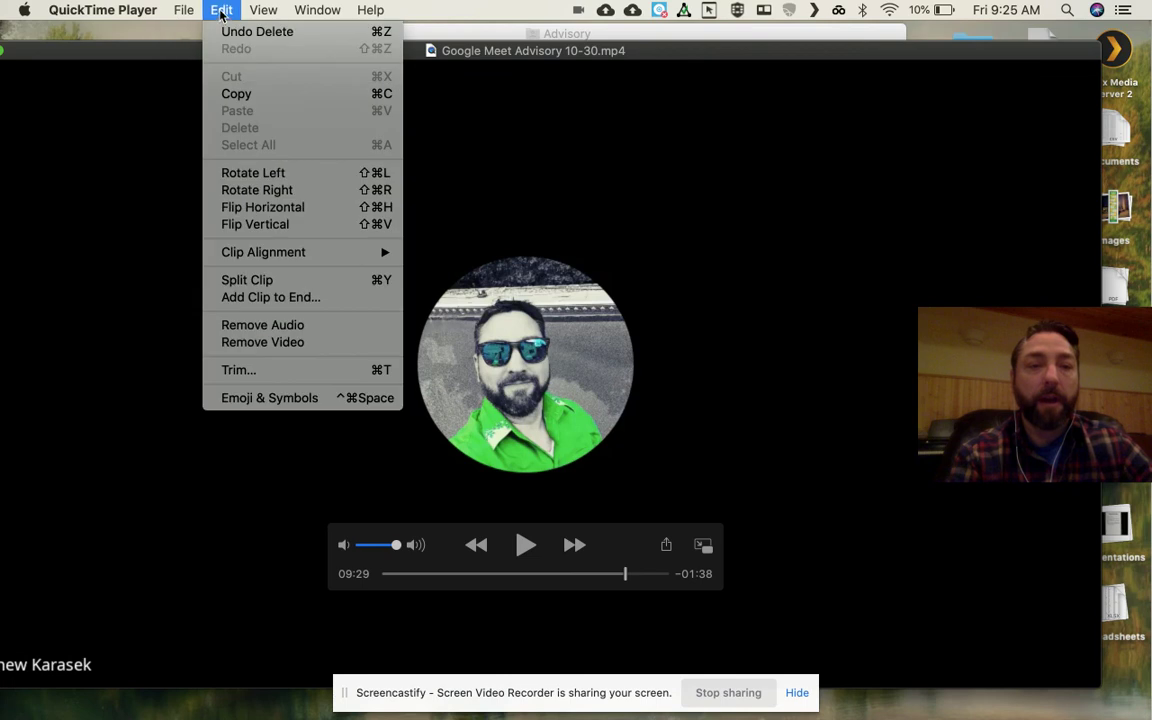
left_click(268, 282)
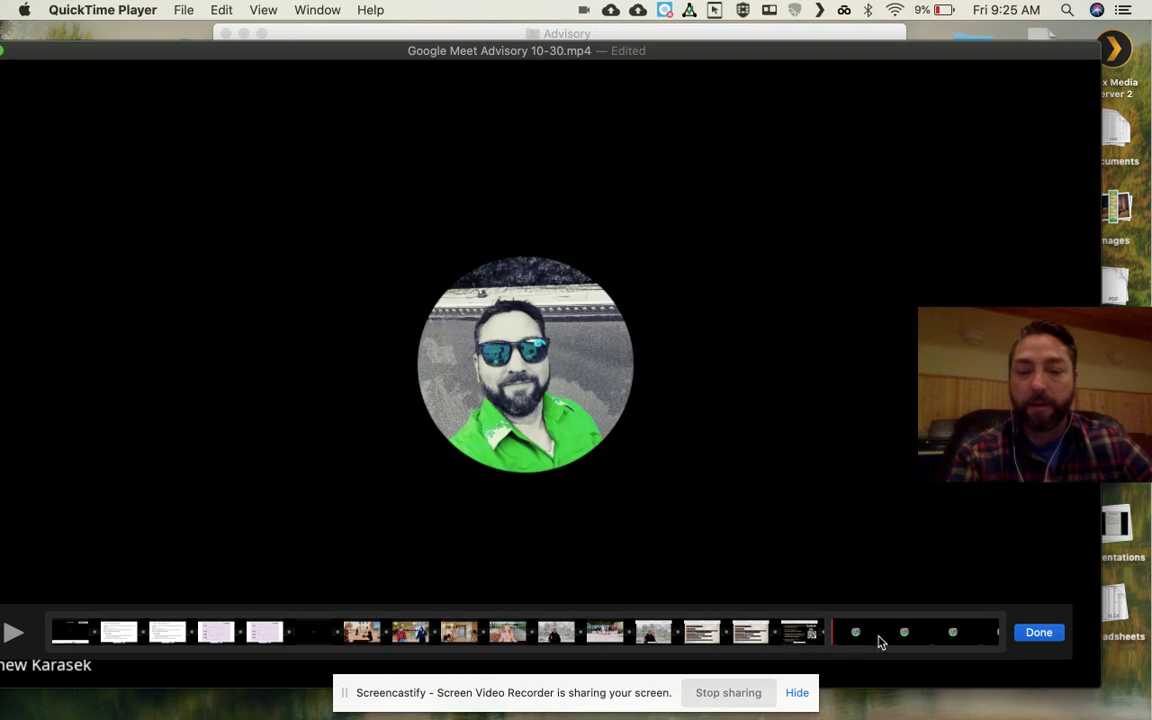
- Delete the empty final clip, finish editing, and verify the movie now ends at 09:29
left_click(878, 638)
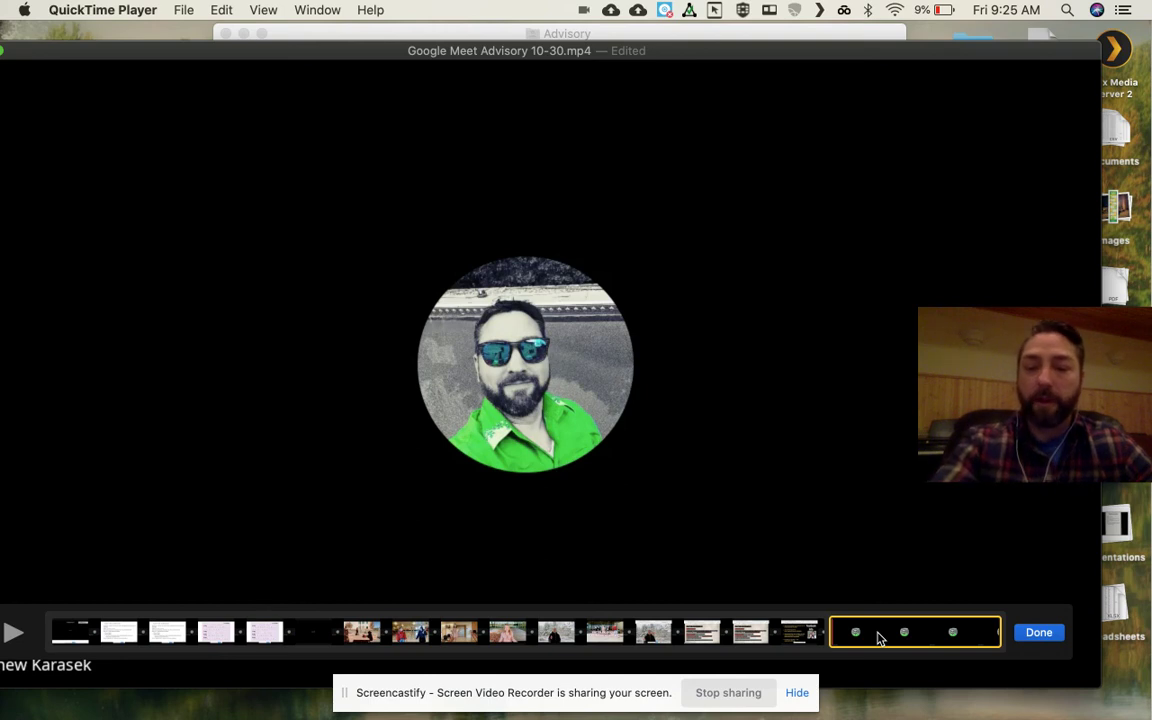
key("Delete")
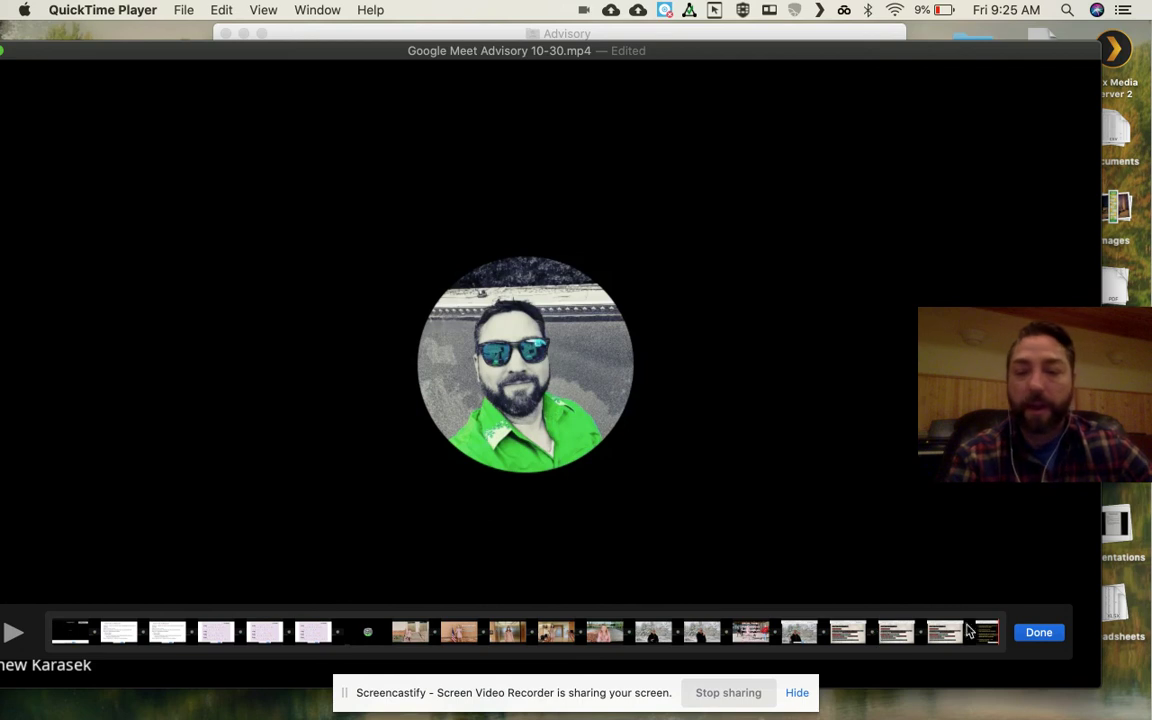
left_click(1039, 632)
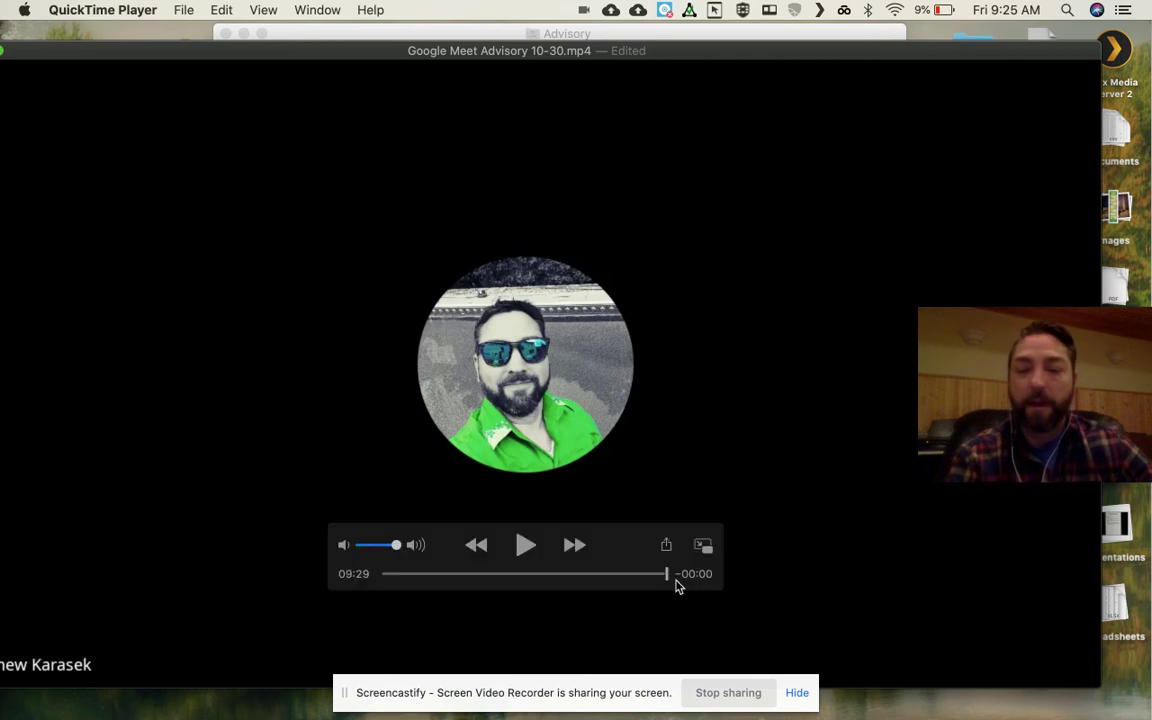
left_click_drag(667, 576, 669, 578)
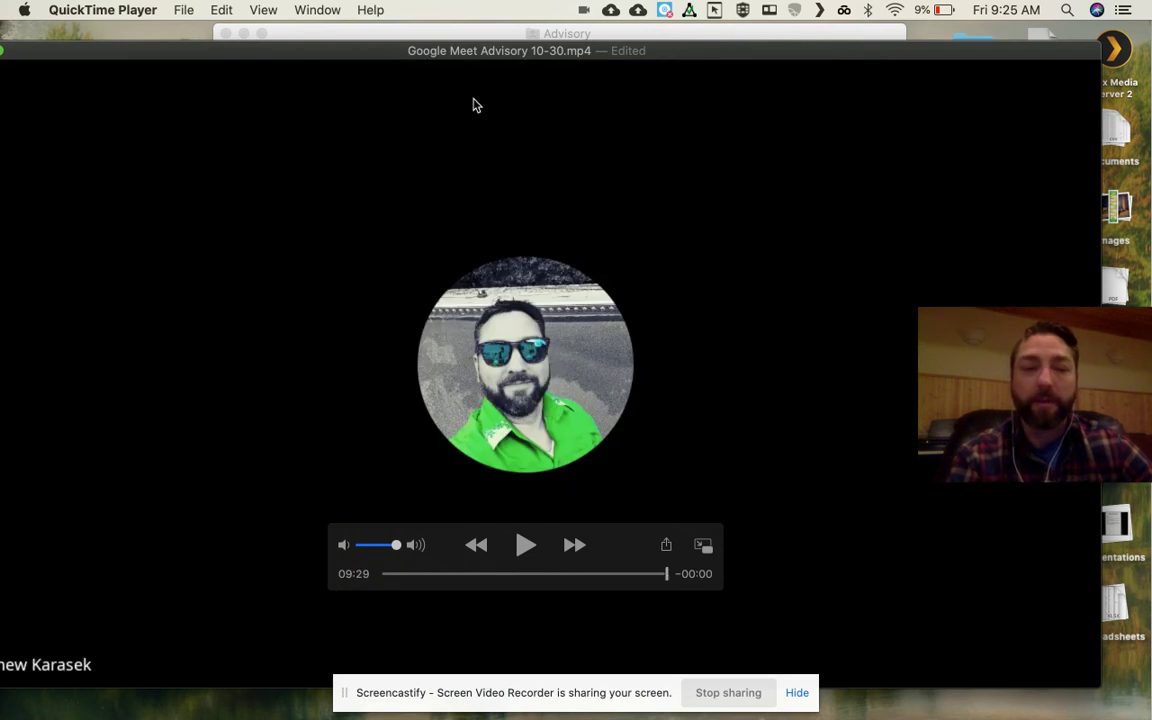
left_click(181, 12)
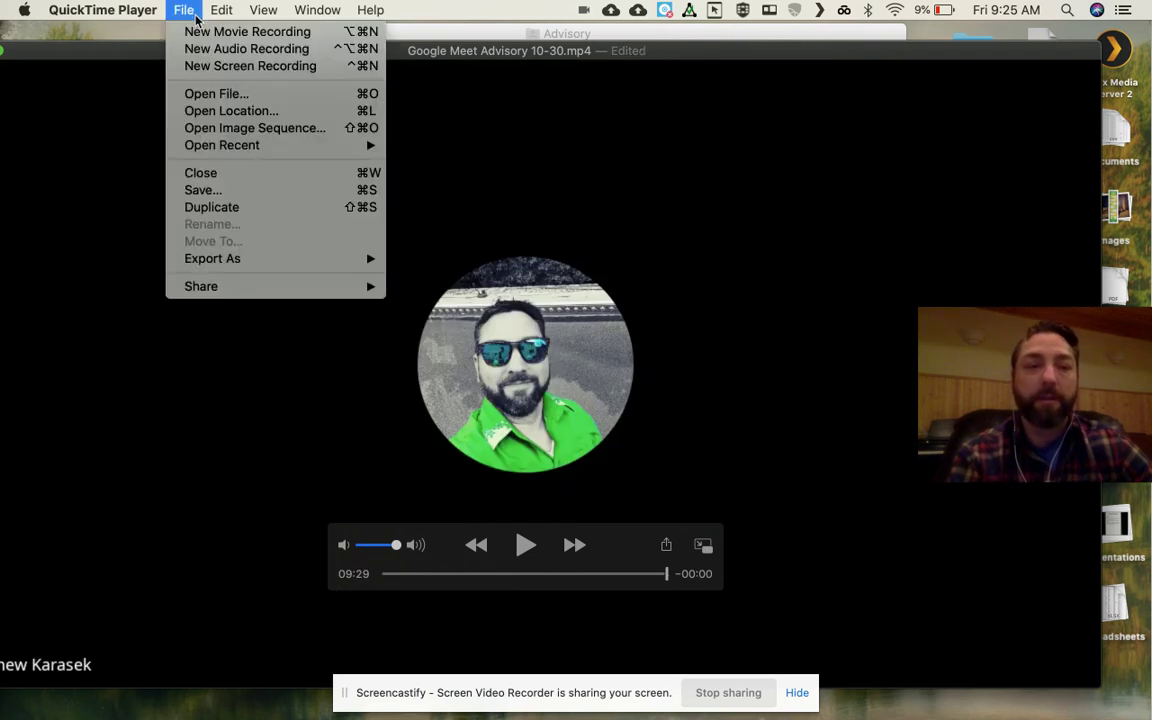
- Open the save dialog for the edited movie as Google Meet Advisory 10-30 in Downloads
left_click(236, 190)
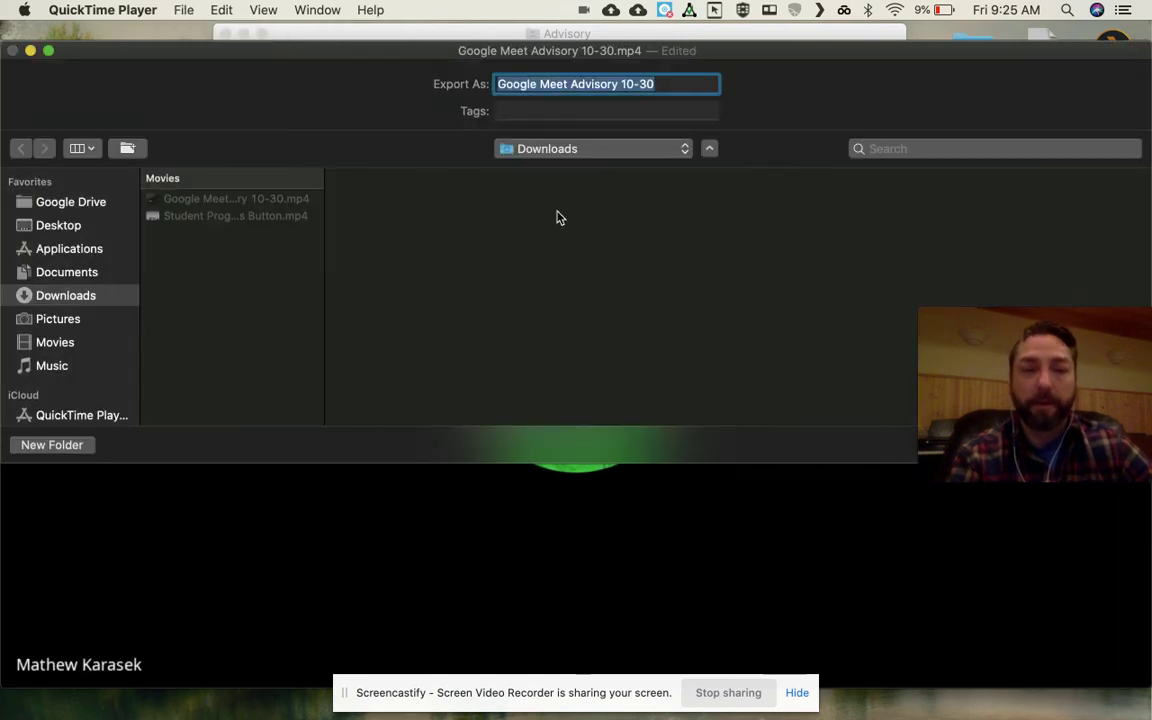
left_click(238, 217)
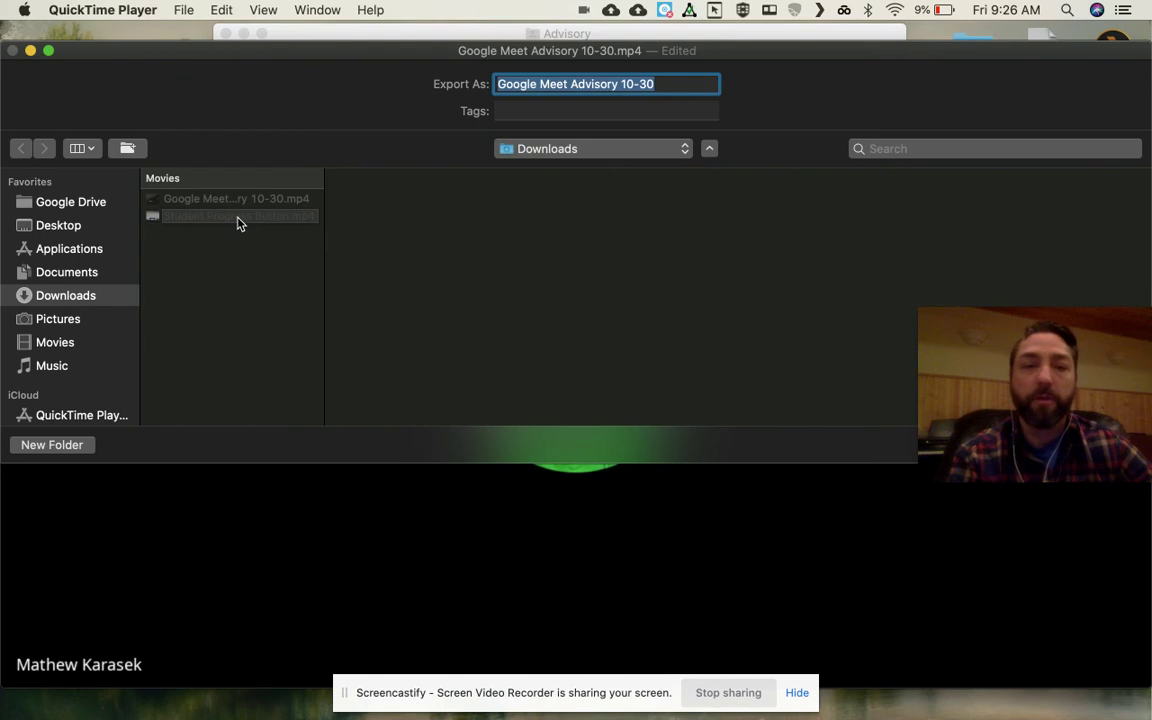
mouse_move(529, 547)
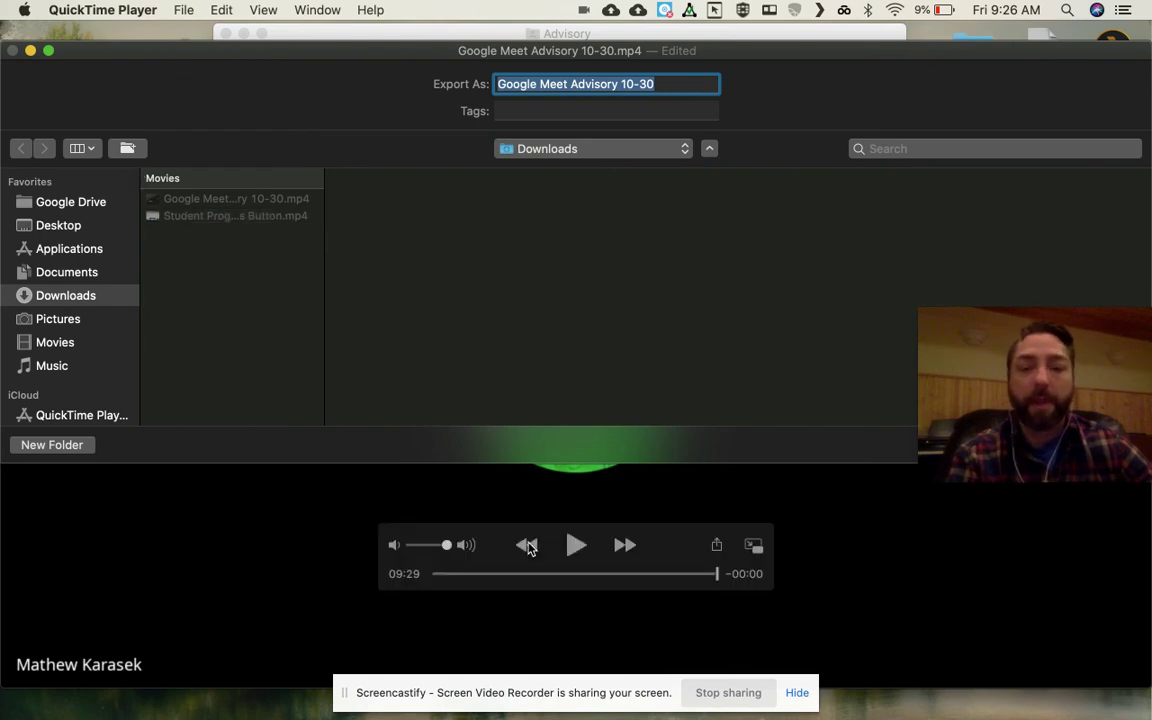